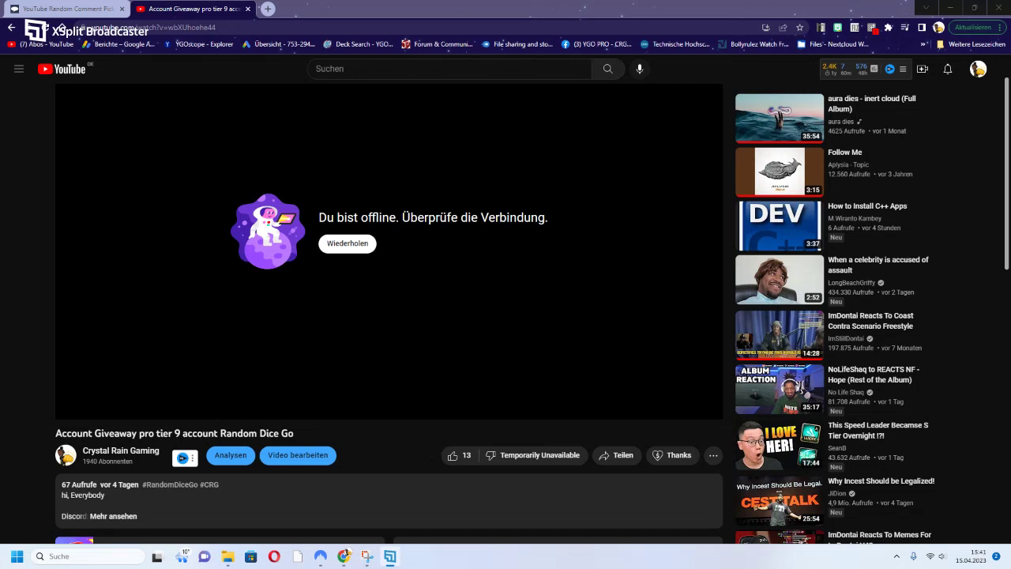
- Scroll through the nine giveaway comments and return to the video's title and description
scroll(237, 518, "down", 2)
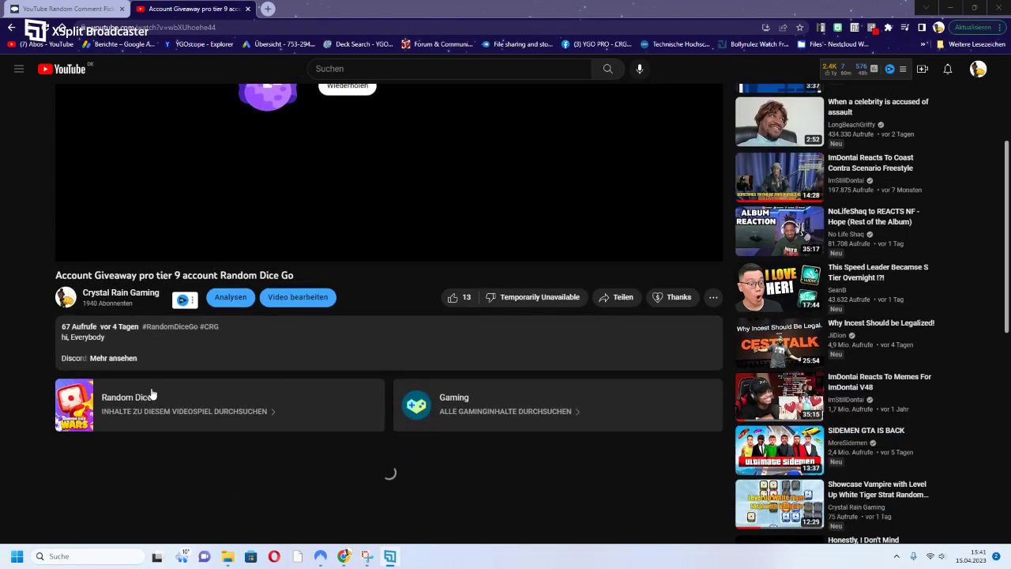
scroll(213, 309, "down", 3)
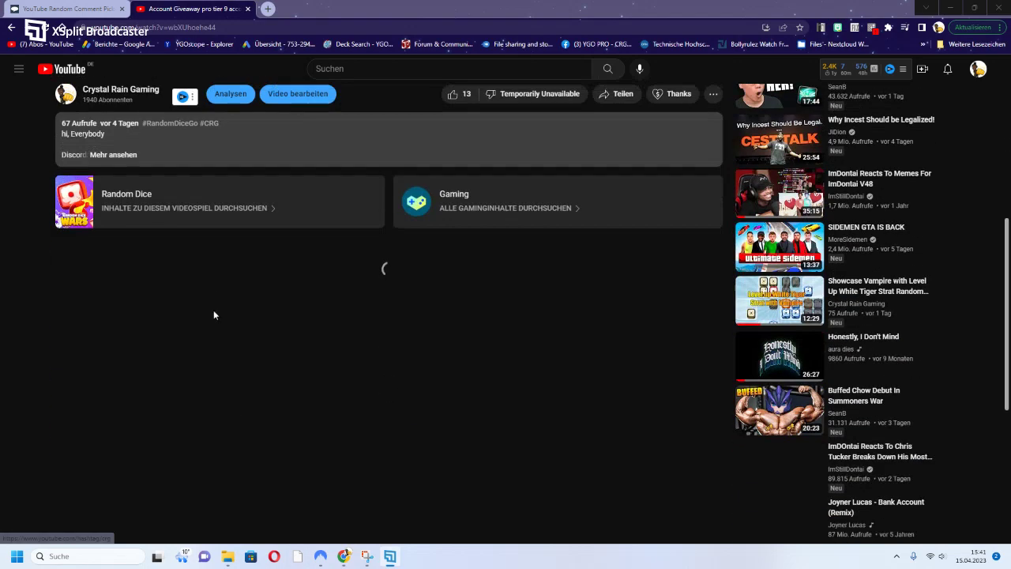
scroll(157, 275, "up", 4)
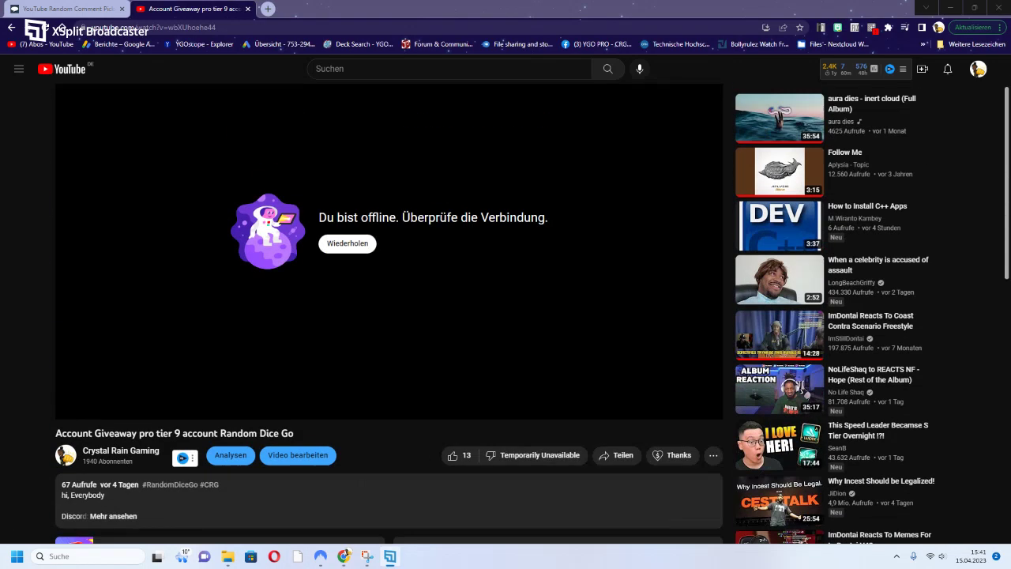
scroll(158, 284, "down", 3)
mouse_move(316, 375)
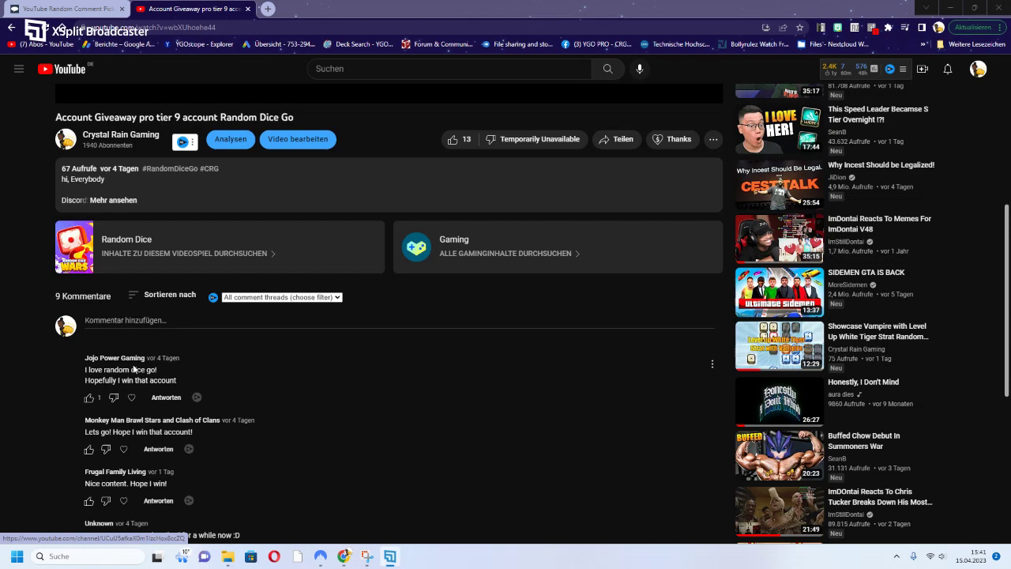
scroll(134, 379, "down", 2)
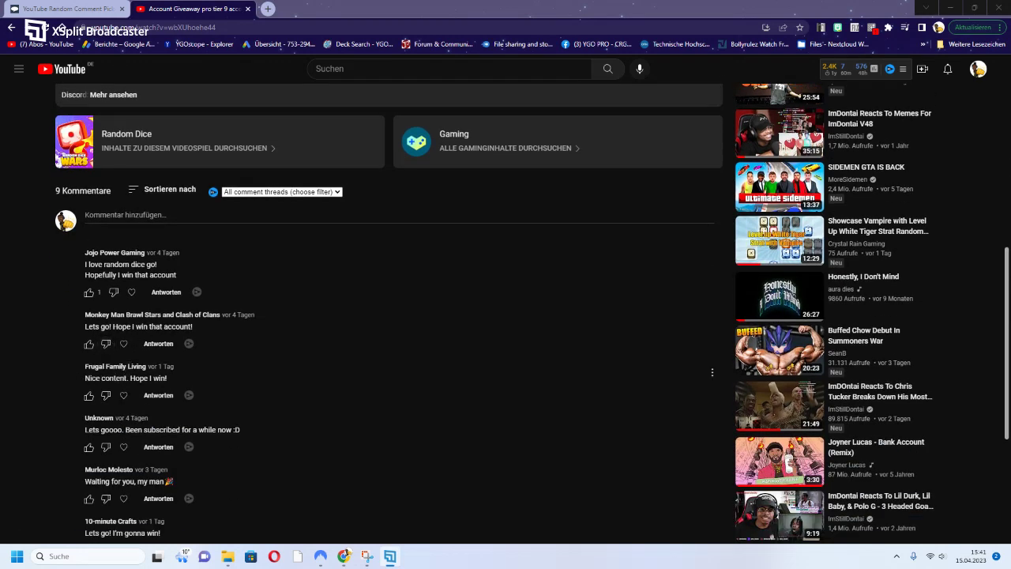
scroll(145, 391, "down", 2)
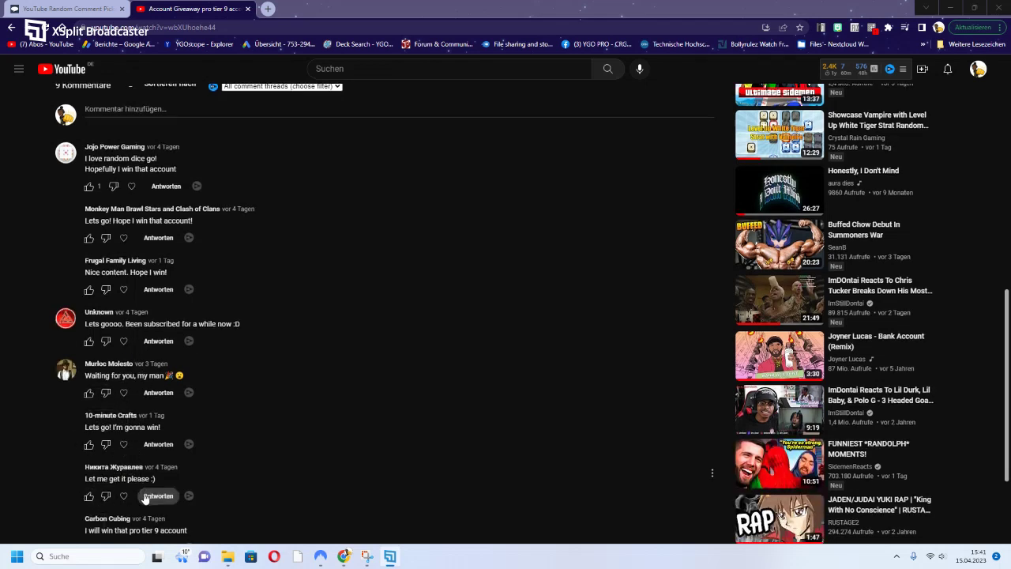
scroll(145, 498, "down", 2)
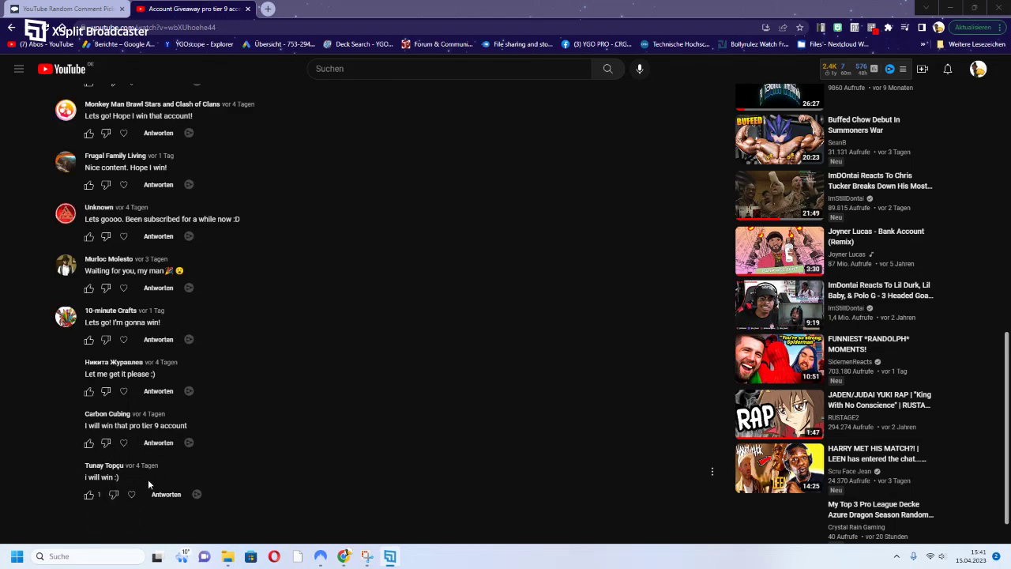
scroll(148, 474, "up", 2)
scroll(146, 450, "up", 1)
scroll(118, 312, "down", 4)
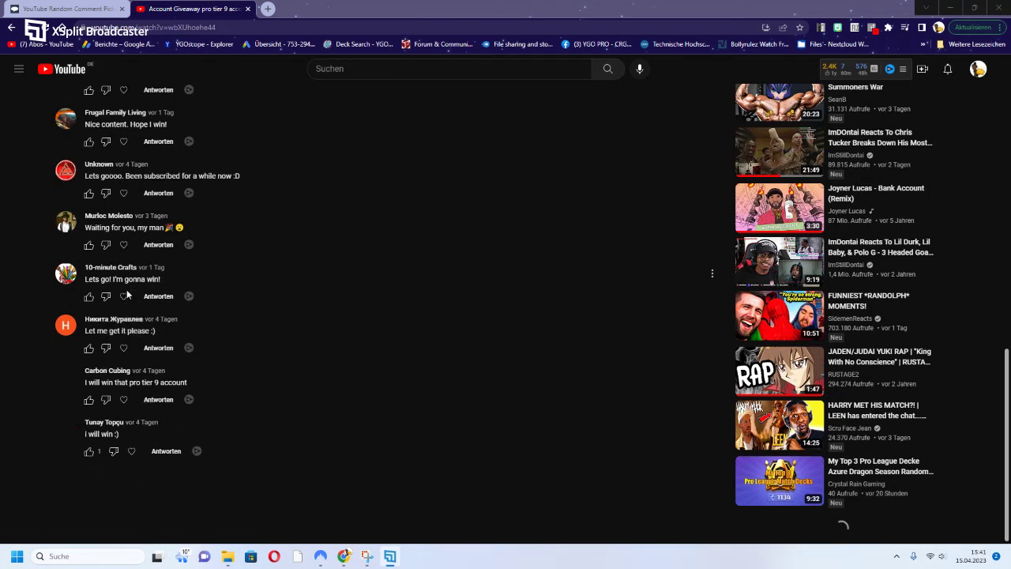
scroll(134, 142, "up", 1)
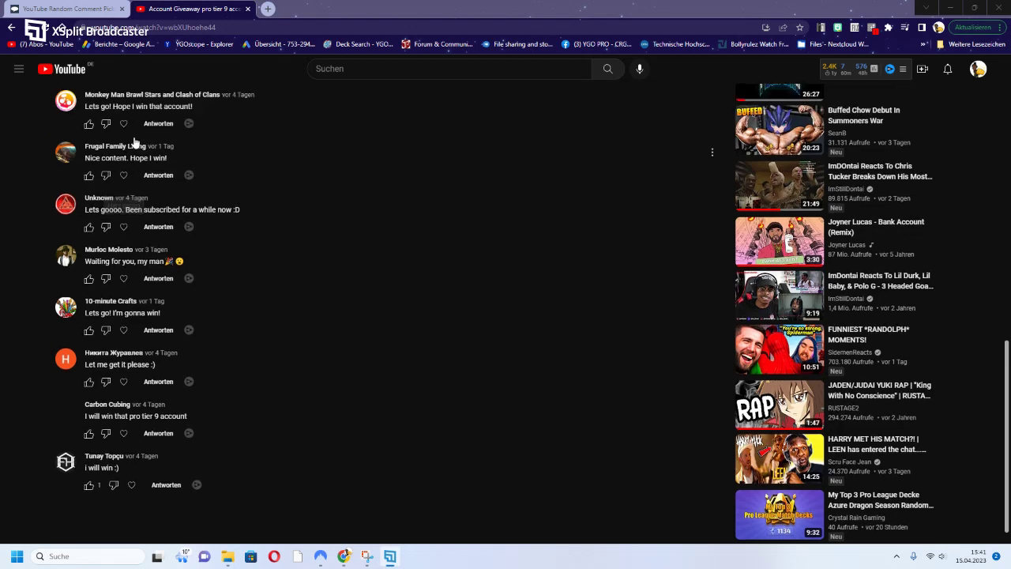
scroll(134, 142, "up", 1)
scroll(87, 237, "up", 3)
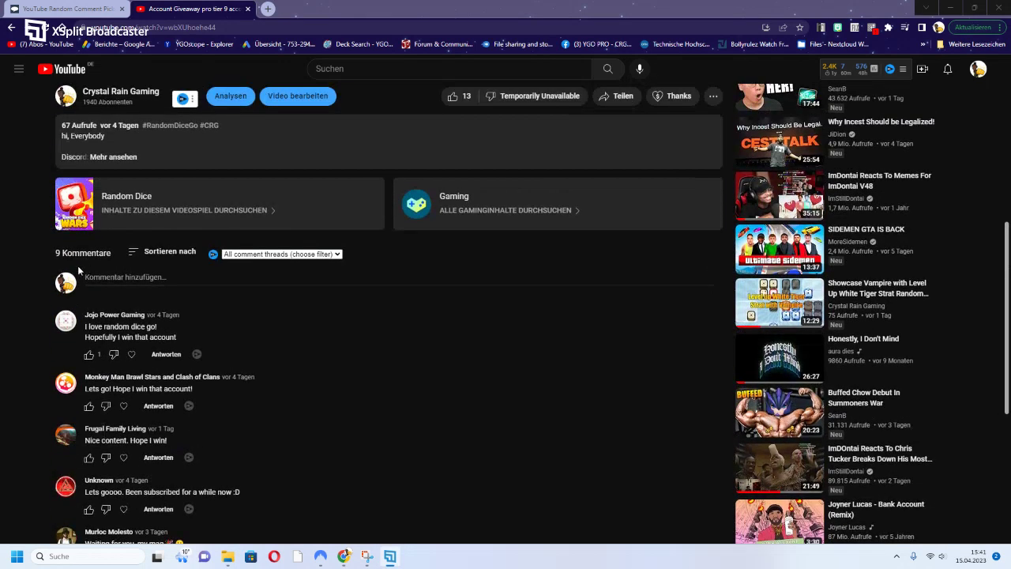
scroll(42, 331, "down", 2)
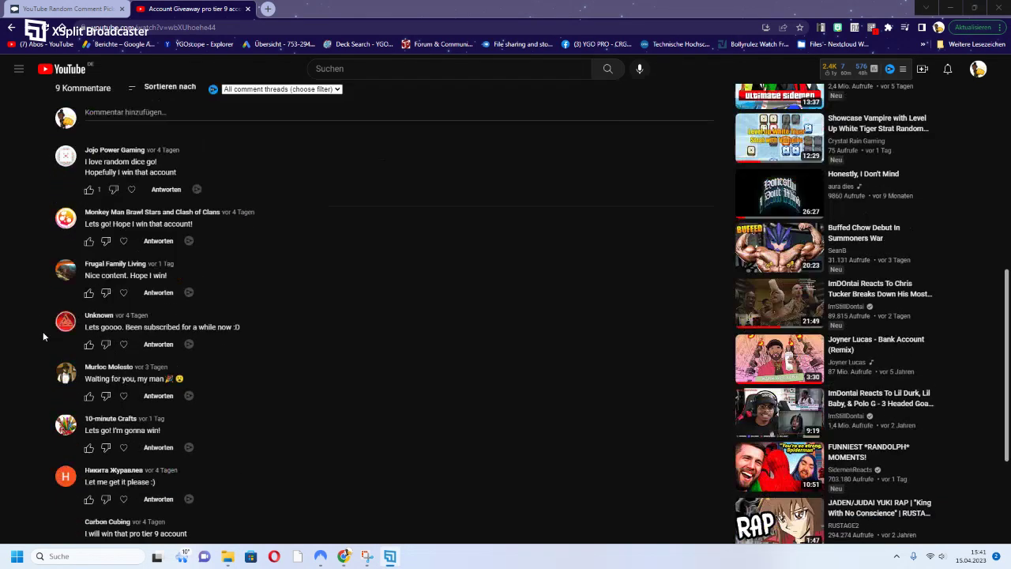
scroll(45, 330, "down", 2)
scroll(42, 329, "up", 1)
scroll(41, 328, "up", 4)
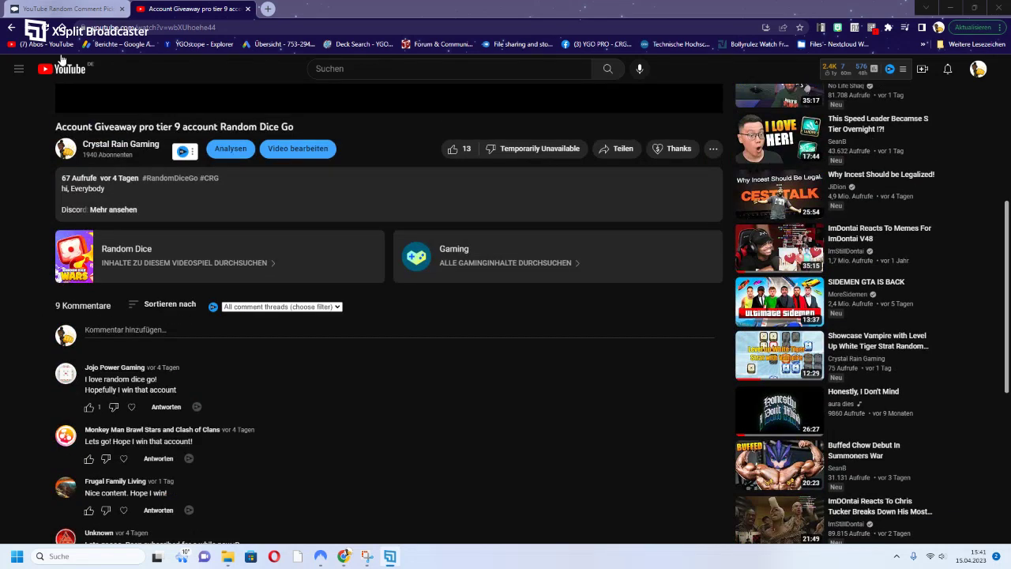
- Copy the giveaway video's address and paste it into Comment Picker's video link field
right_click(136, 28)
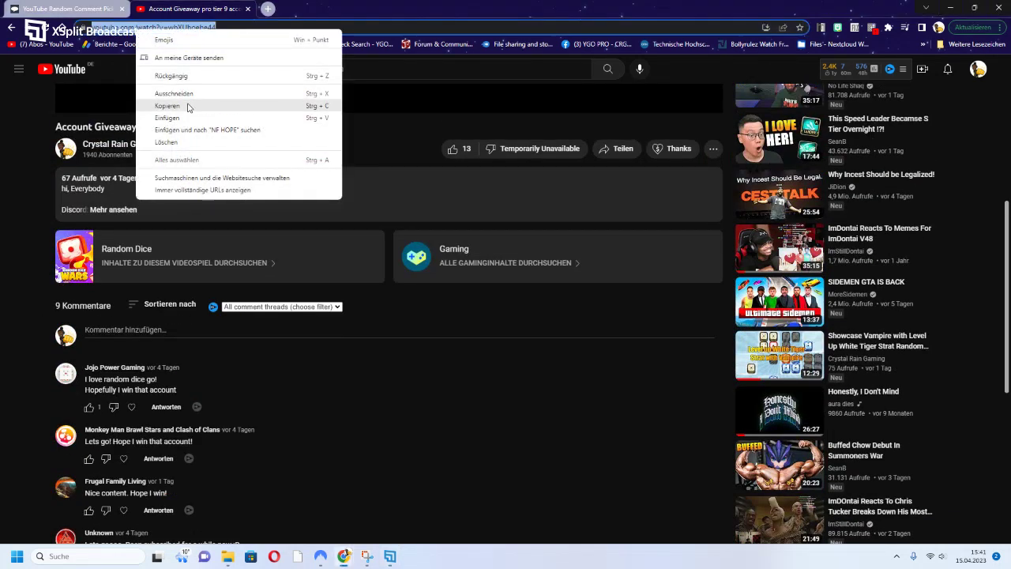
left_click(187, 104)
left_click(69, 8)
left_click(629, 162)
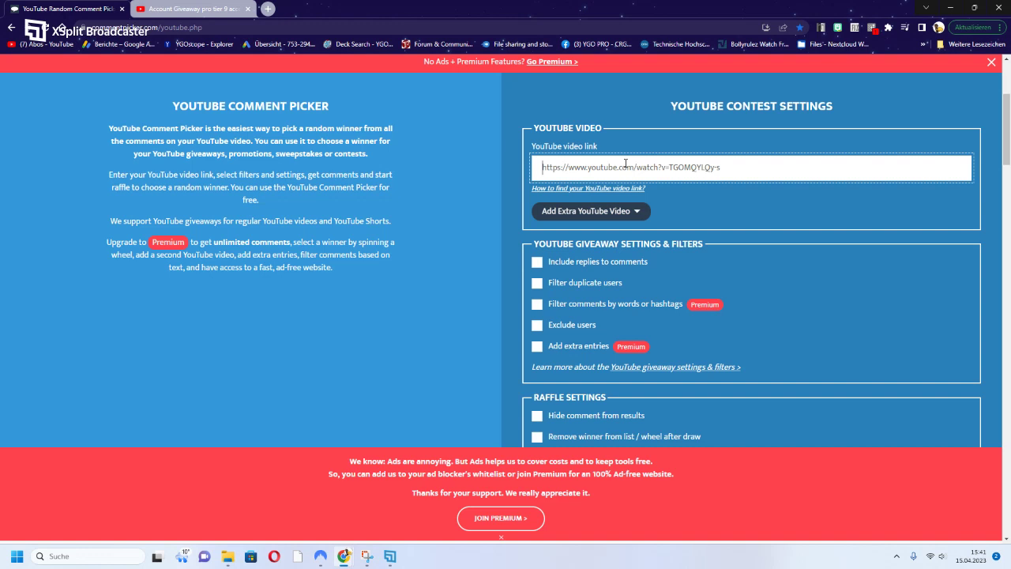
right_click(625, 167)
left_click(661, 248)
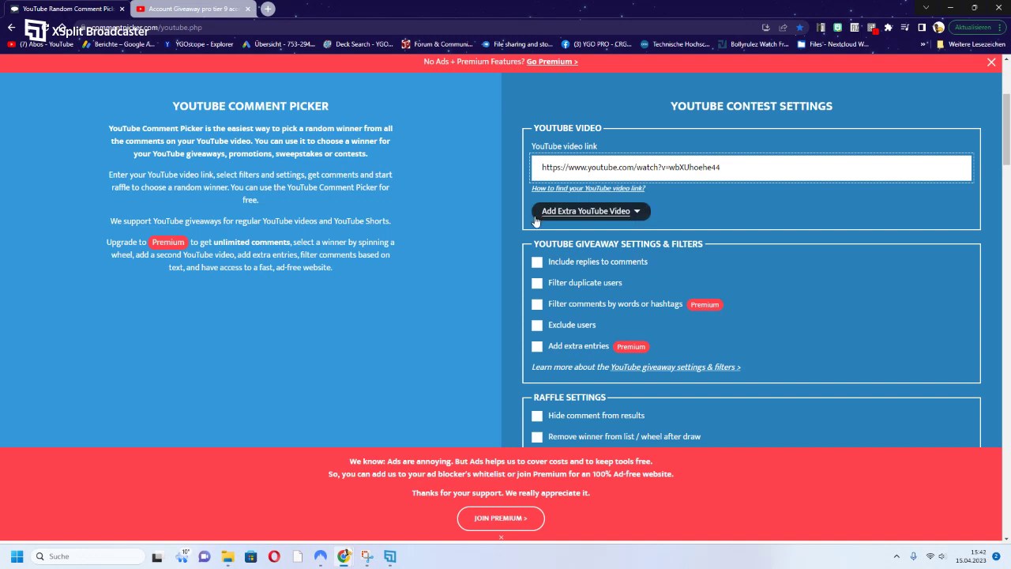
- Dismiss the red ad banner, filter duplicate users, and keep the Wheel of names animation
left_click(502, 540)
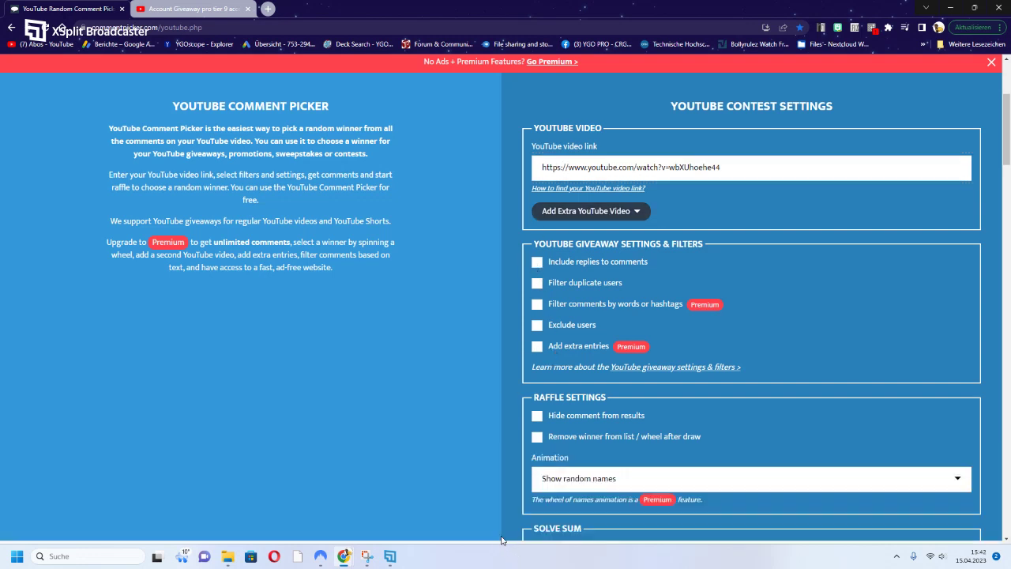
left_click(538, 282)
scroll(526, 325, "down", 2)
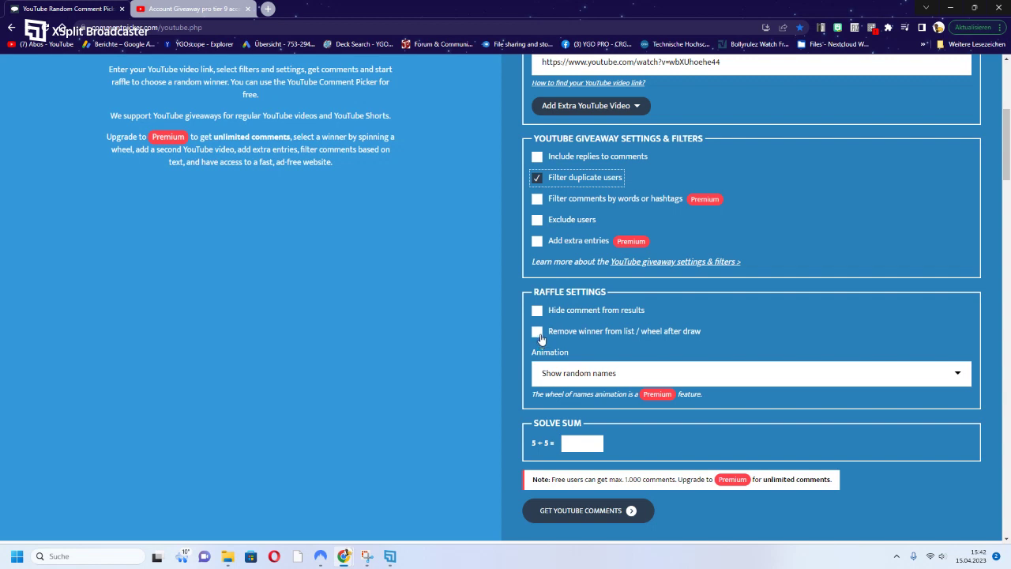
scroll(539, 338, "down", 2)
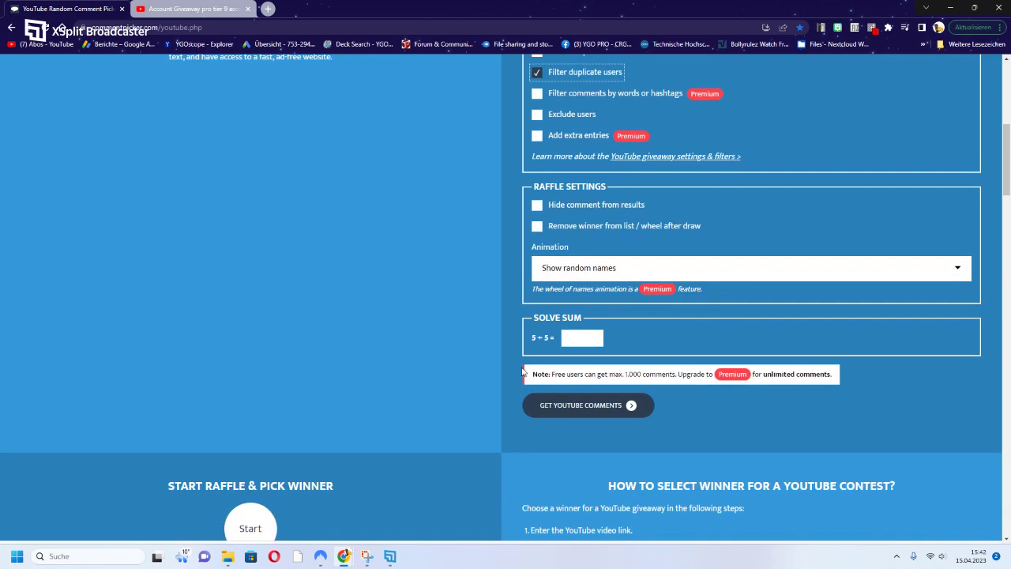
left_click(593, 271)
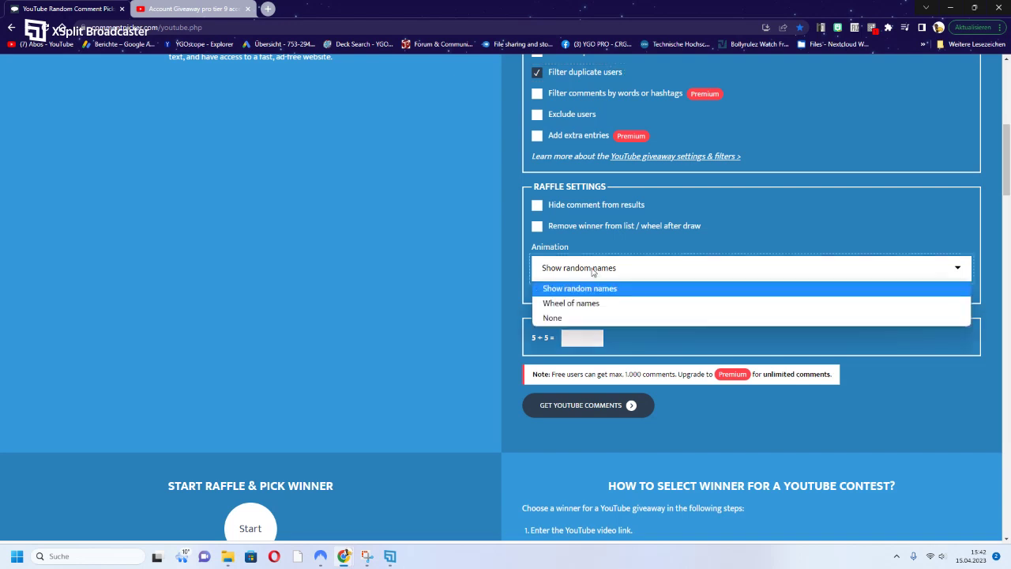
left_click(589, 310)
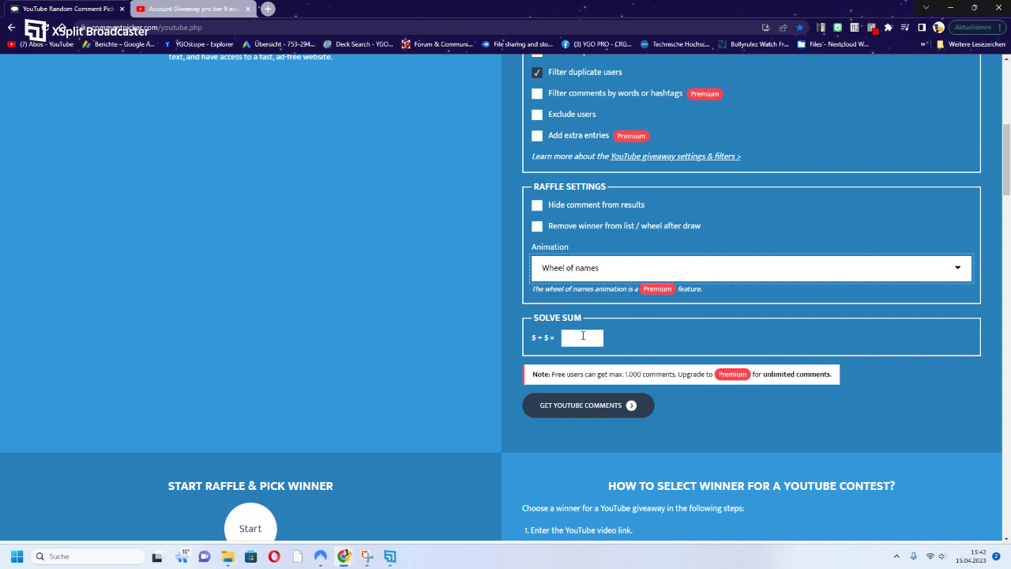
- Answer the check sum with 10 and fetch the video's comments, then answer the new sum
left_click(591, 341)
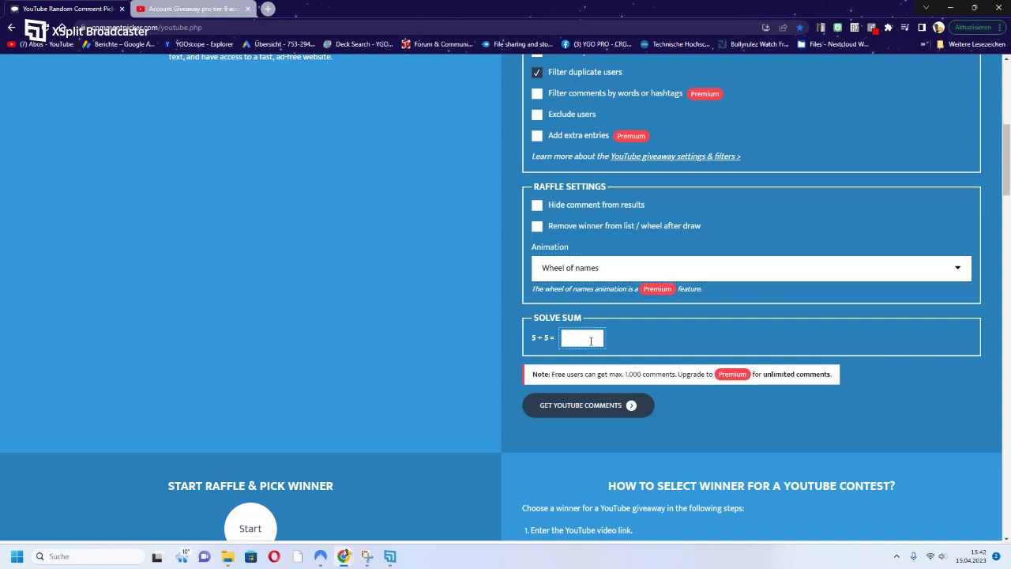
type("10")
left_click(588, 409)
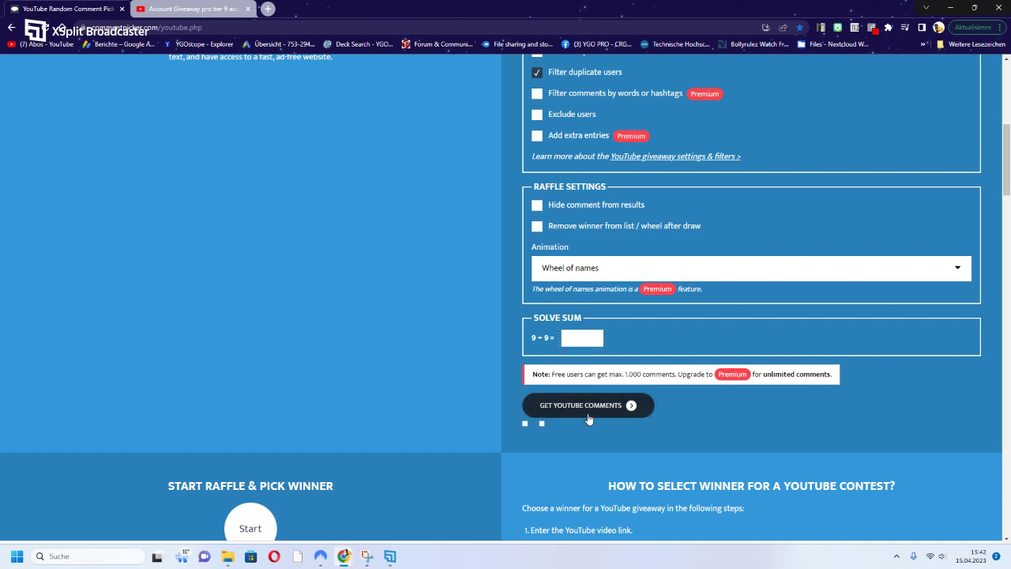
left_click(580, 338)
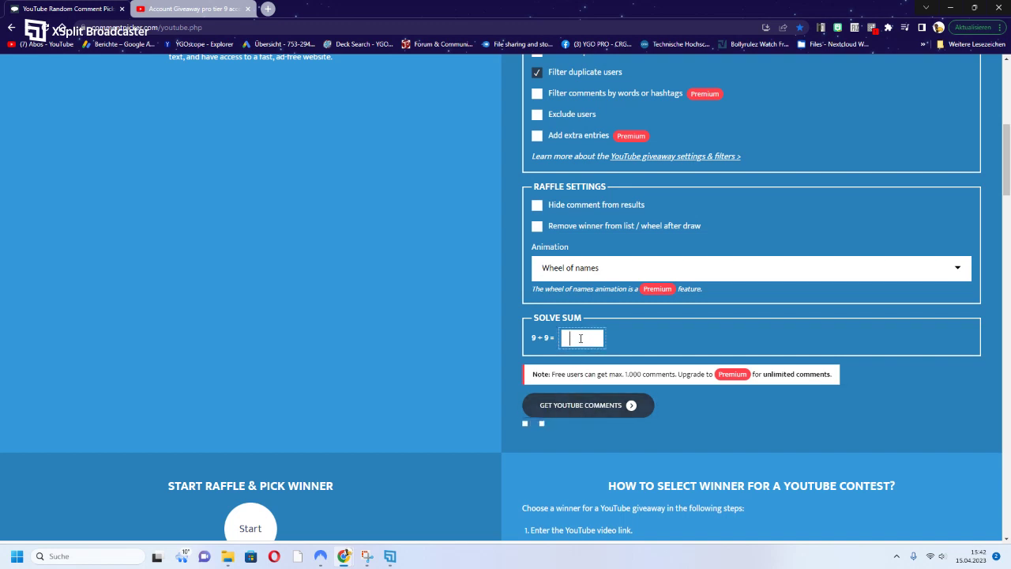
- Start the raffle, which draws 10-minute Crafts as the winner
scroll(405, 398, "down", 1)
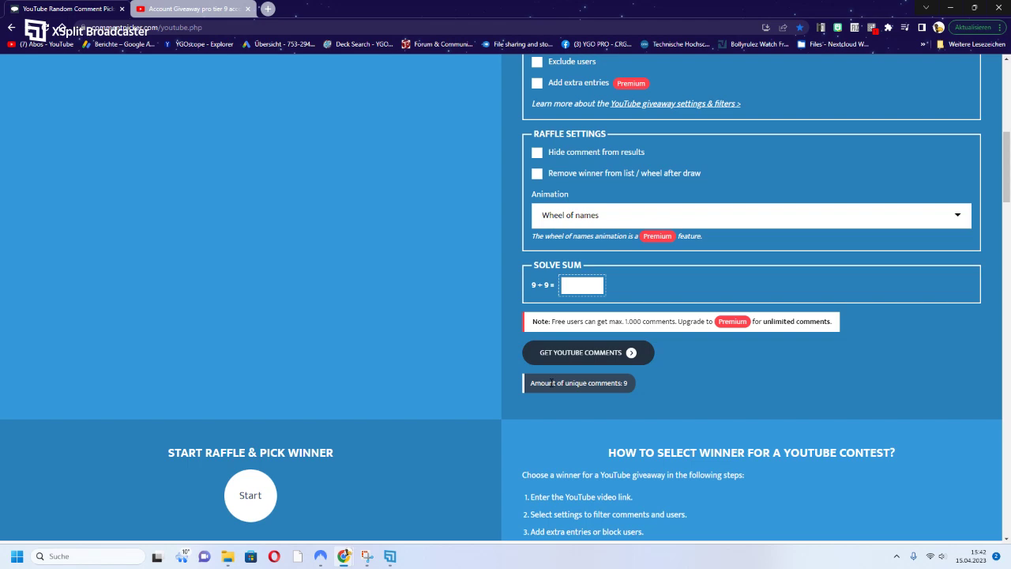
scroll(292, 379, "down", 3)
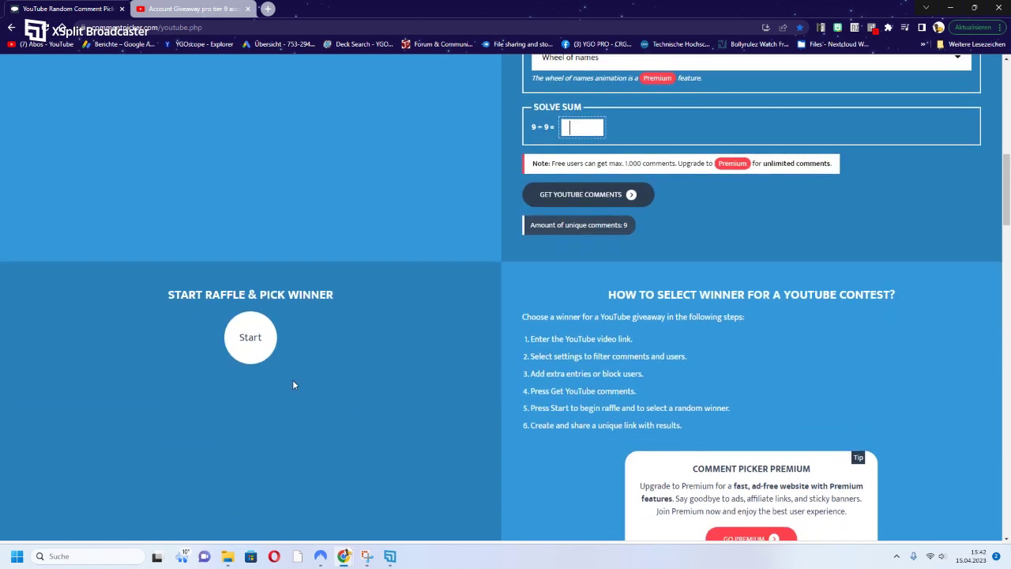
left_click(264, 350)
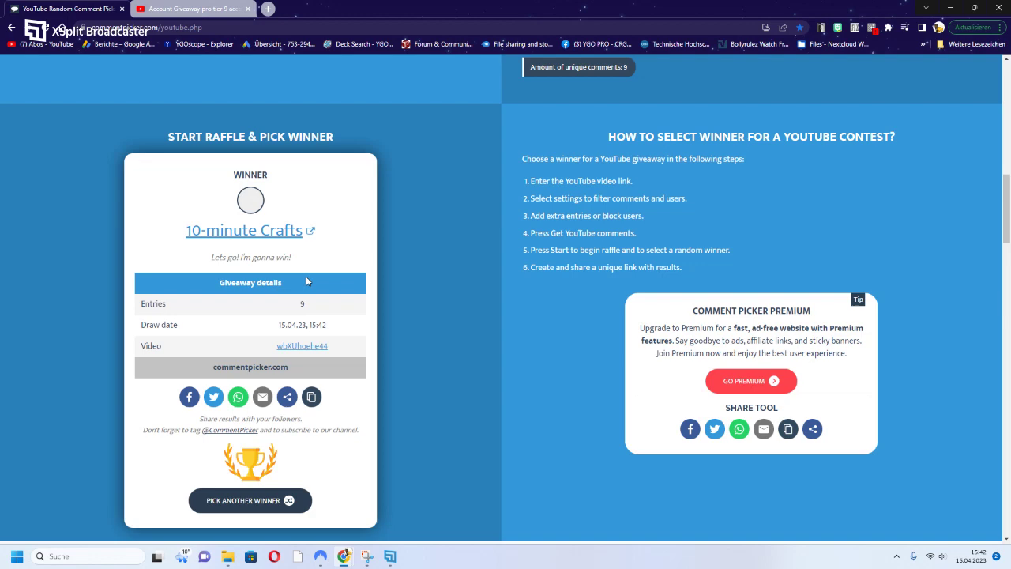
- Draft a reply to 10-minute Crafts' comment: 'you won write me on discord to get the account'
key("ctrl+Tab")
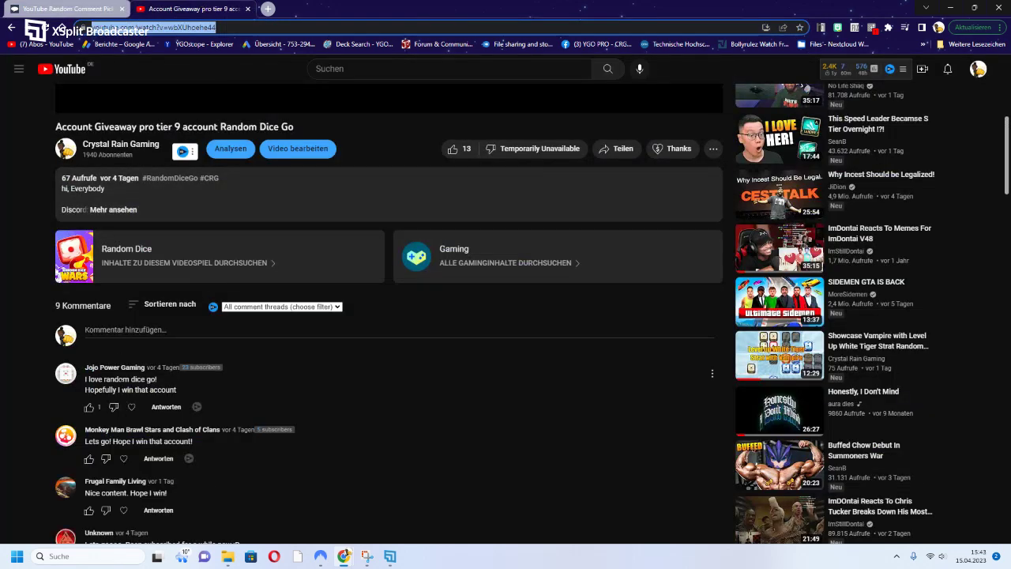
scroll(138, 345, "down", 2)
scroll(138, 345, "down", 1)
scroll(138, 345, "down", 1)
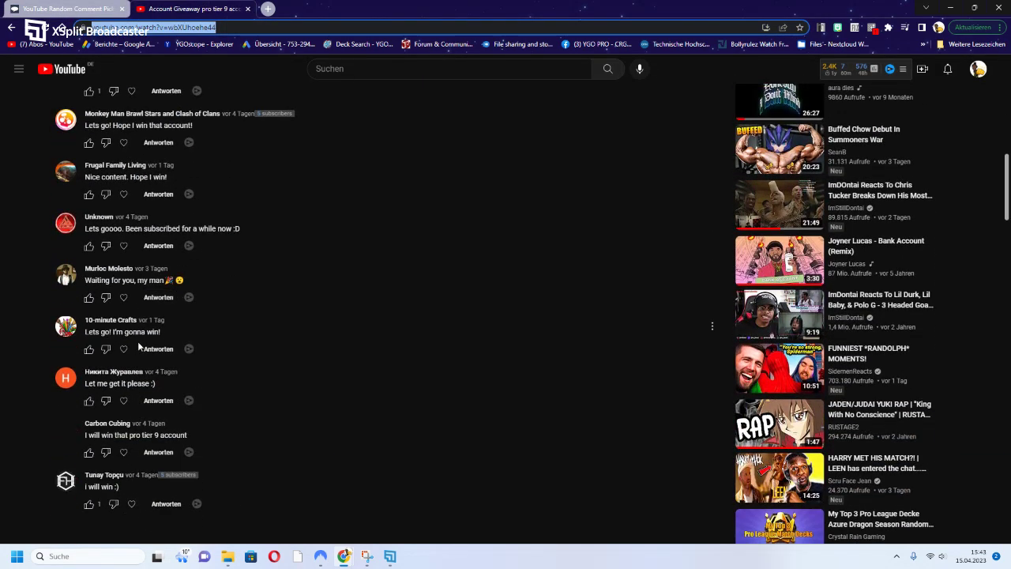
left_click(155, 349)
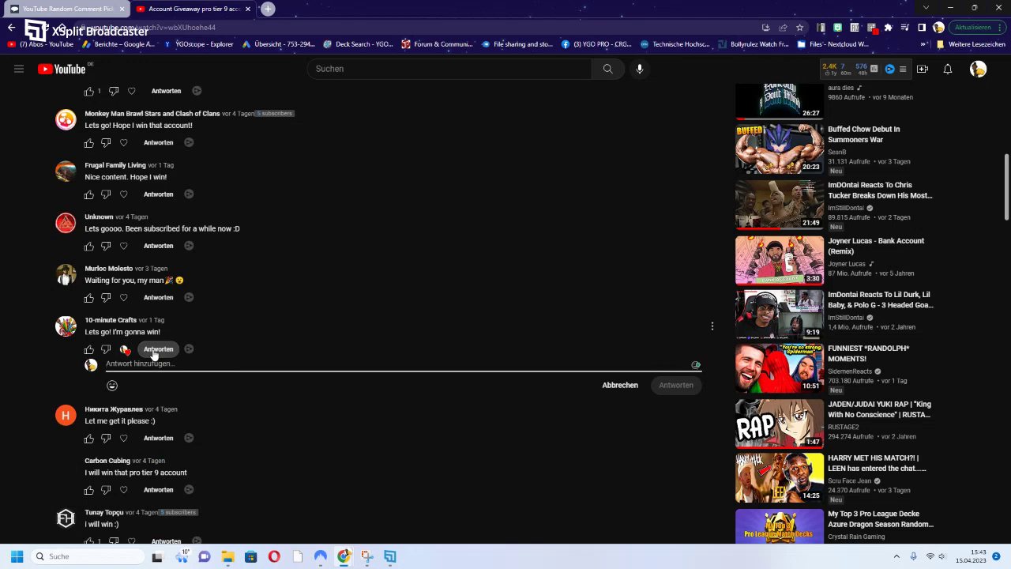
type("you")
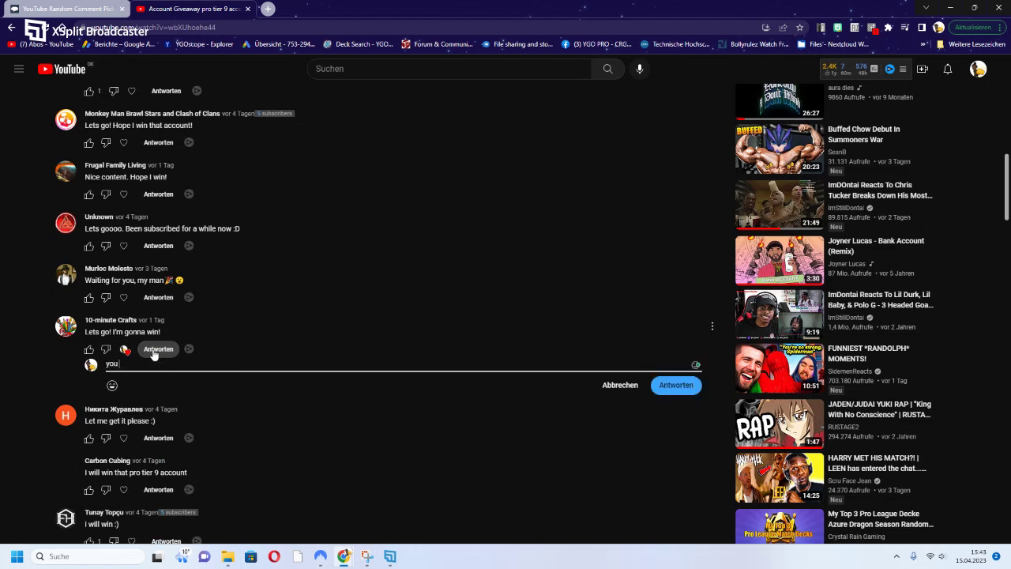
type(" won")
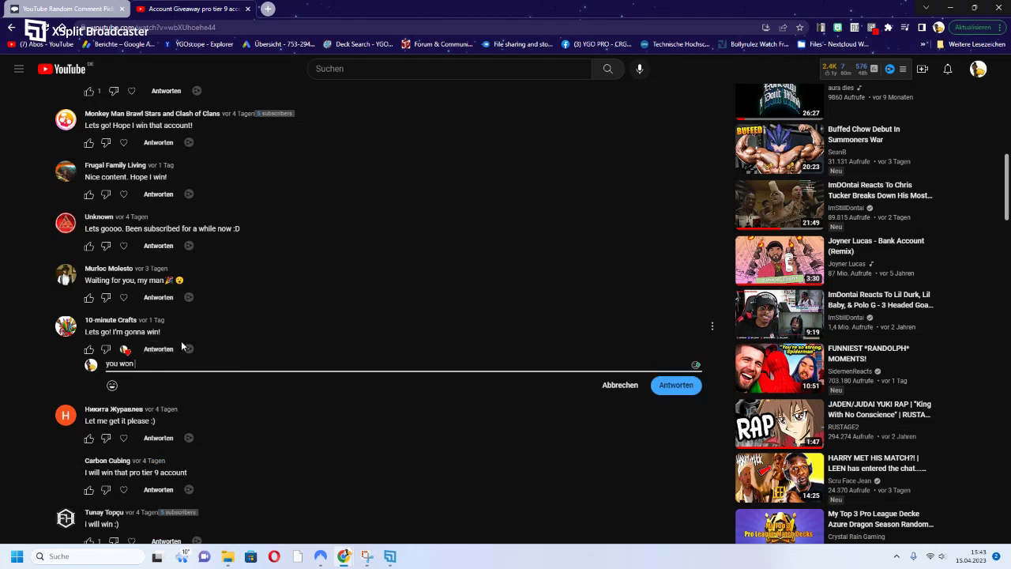
type(" write me")
type(" on discor")
type("d to get t")
type("he acc")
type("ount:")
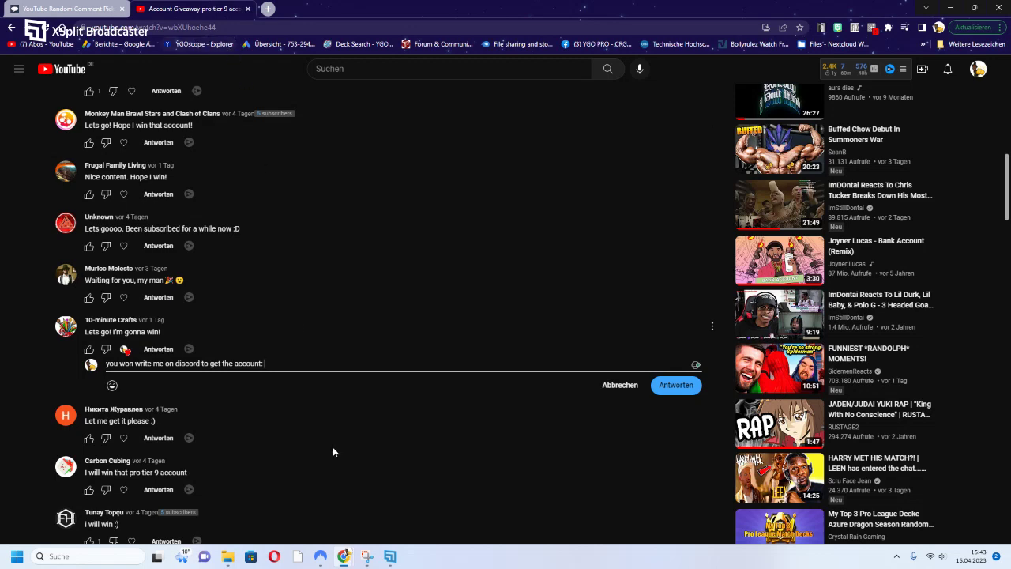
scroll(292, 427, "up", 2)
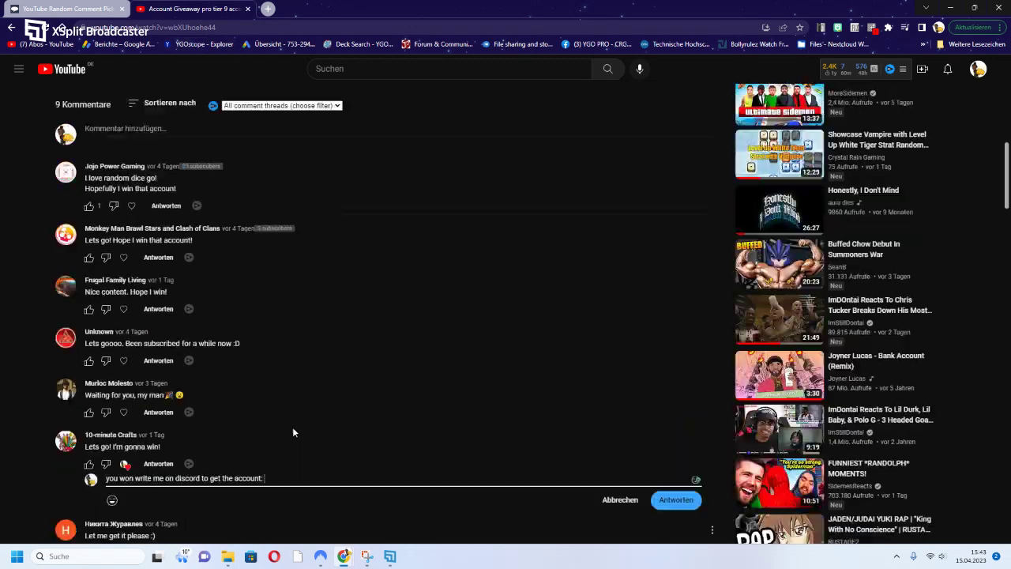
scroll(289, 425, "up", 2)
scroll(289, 425, "up", 1)
- Copy the Discord link from the expanded description and paste it into the reply draft
left_click(118, 263)
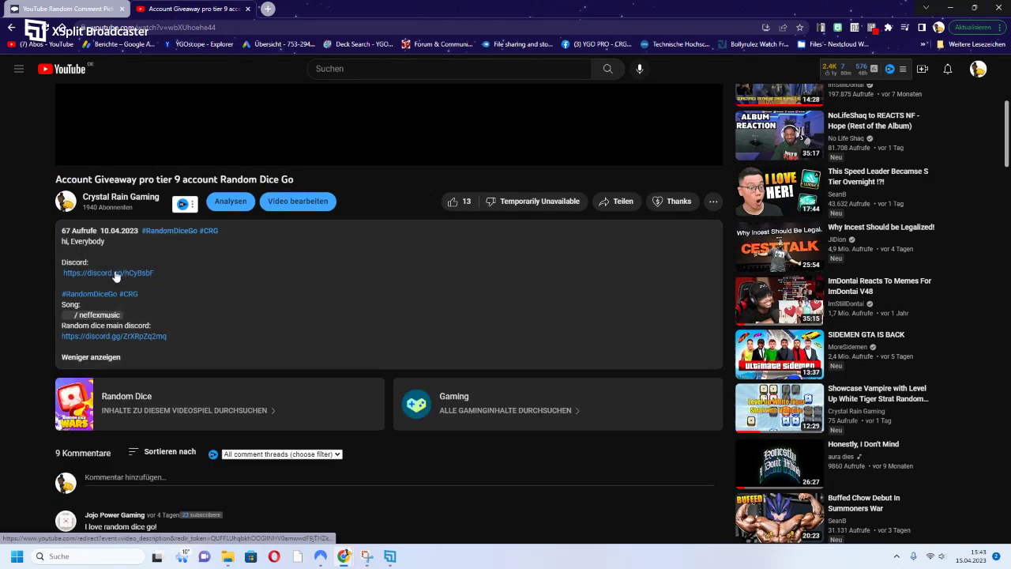
left_click_drag(80, 287, 63, 273)
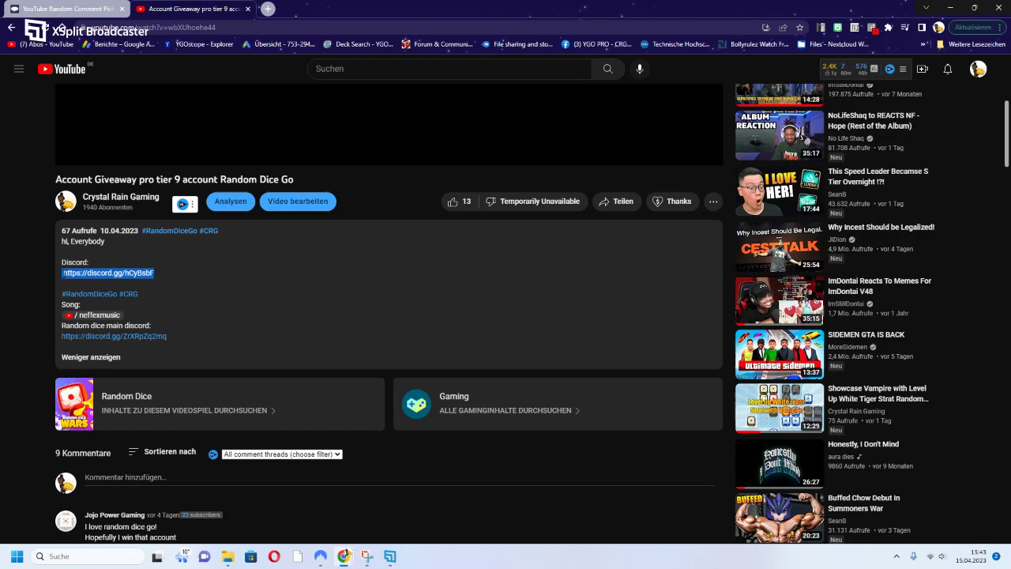
right_click(65, 273)
left_click(105, 288)
scroll(104, 287, "down", 8)
scroll(253, 220, "down", 1)
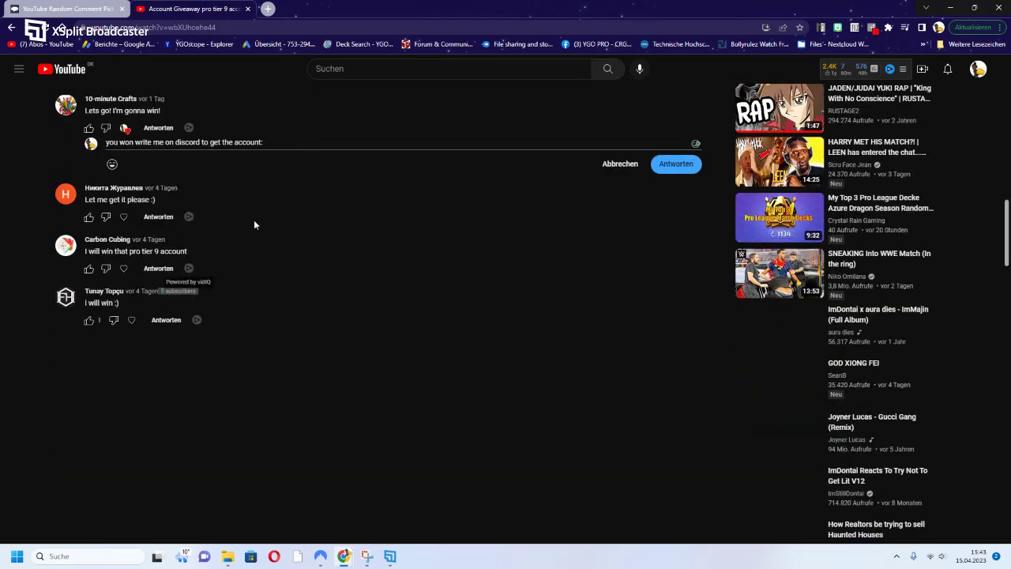
left_click(404, 144)
key("ctrl+v")
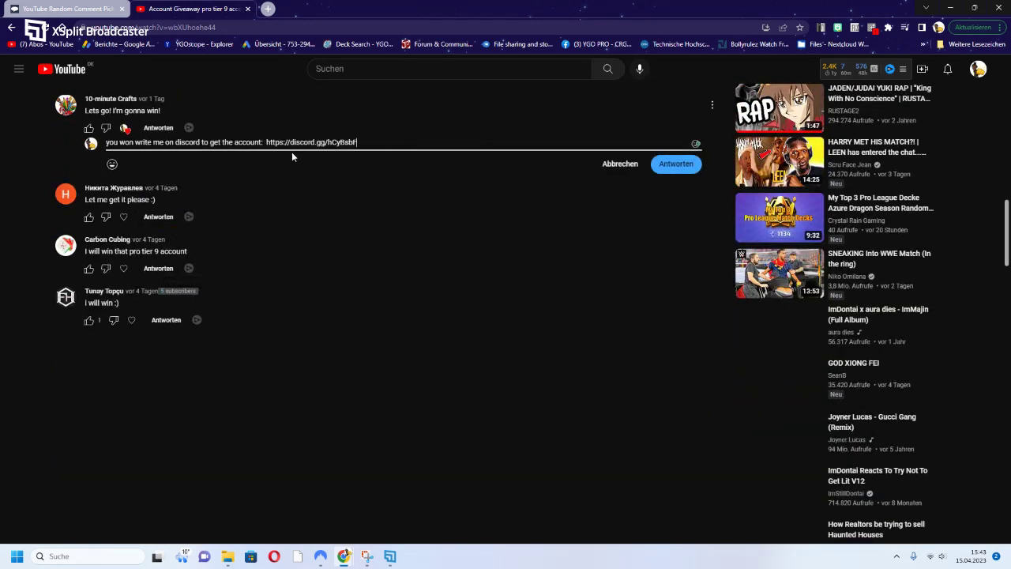
mouse_move(379, 118)
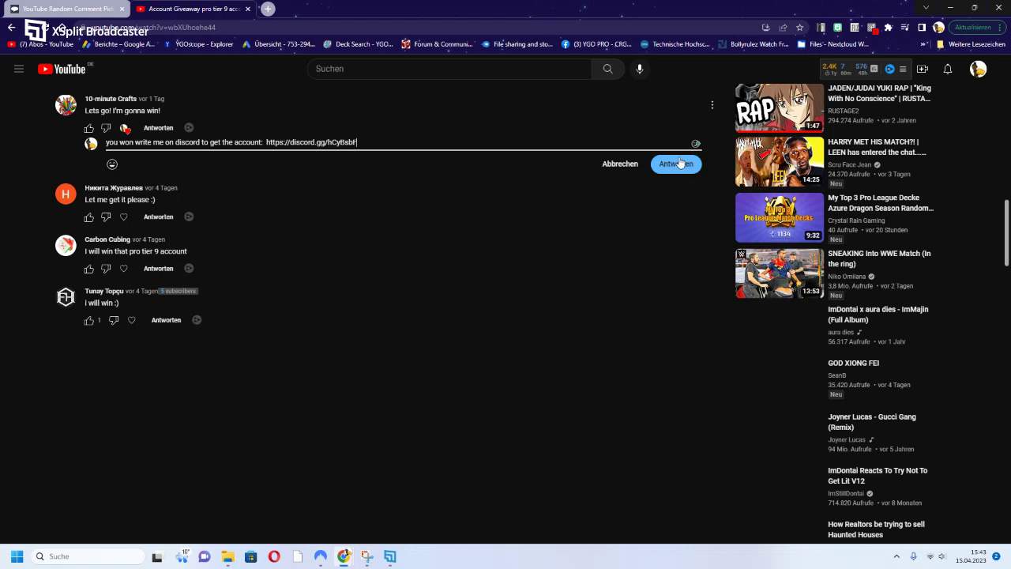
- Post the reply with the Discord link under 10-minute Crafts' comment
left_click(678, 163)
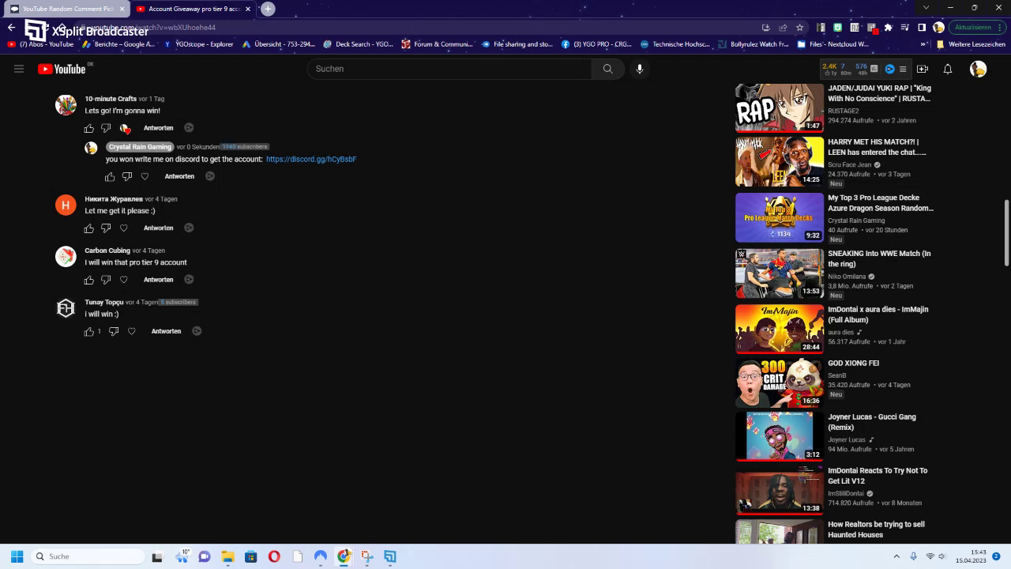
scroll(33, 213, "up", 3)
scroll(32, 208, "up", 5)
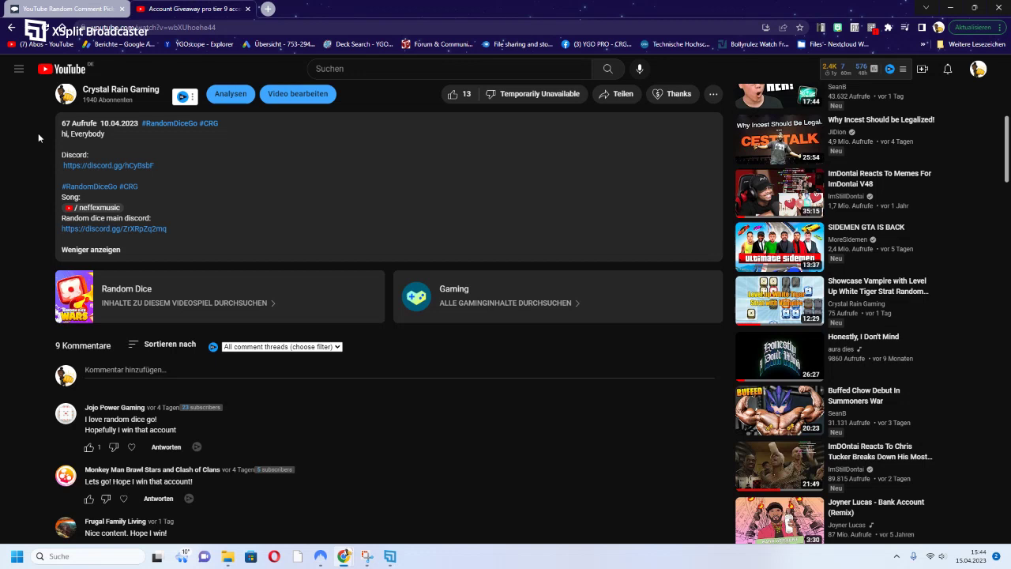